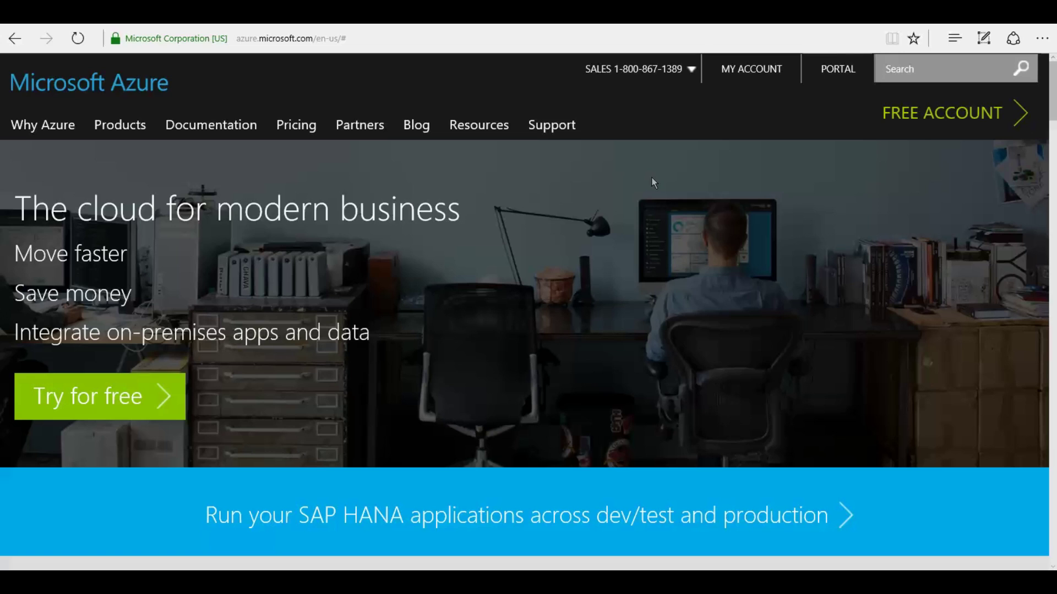
Open the Azure portal and start creating a new Machine Learning resource from the Data + Analytics category.
left_click(835, 73)
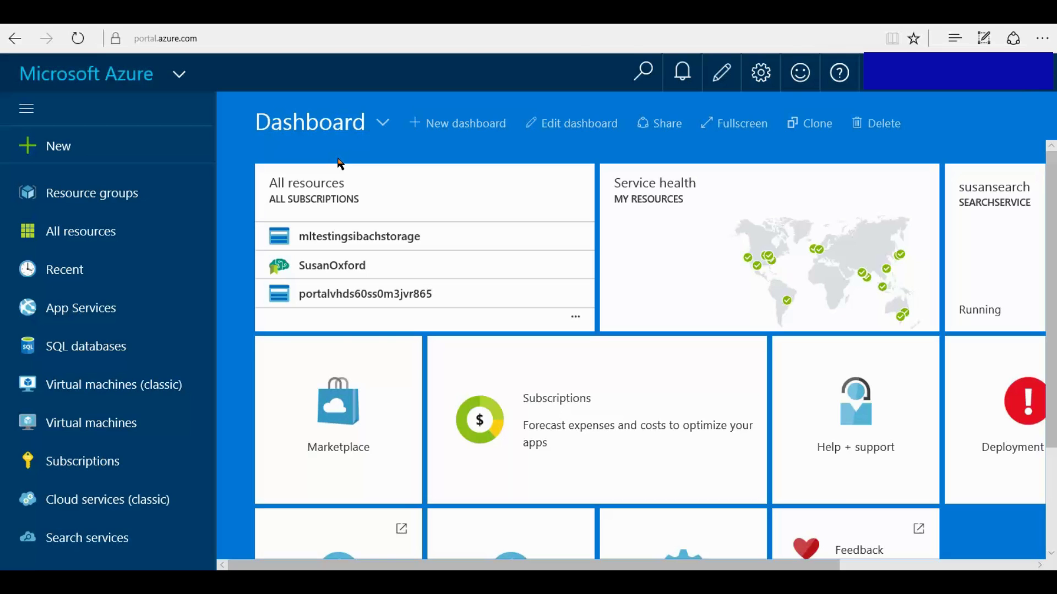
left_click(67, 151)
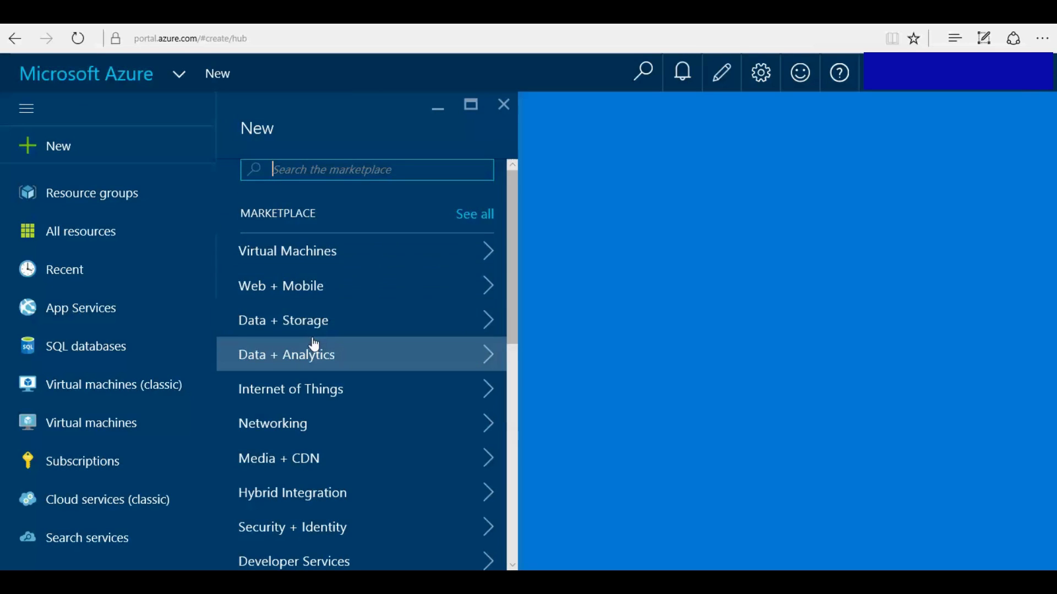
left_click(308, 360)
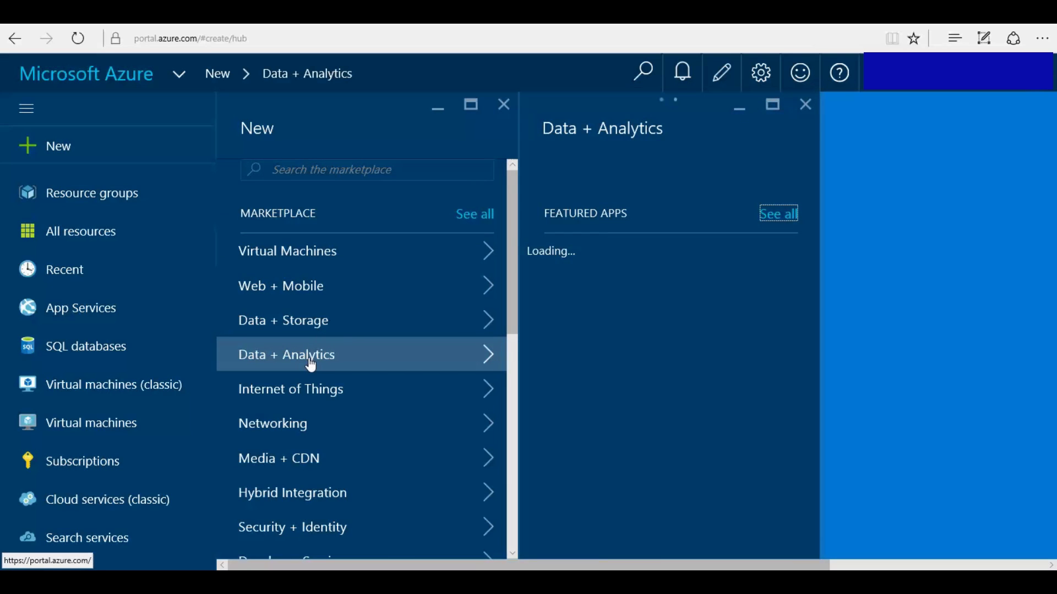
scroll(690, 405, "down", 4)
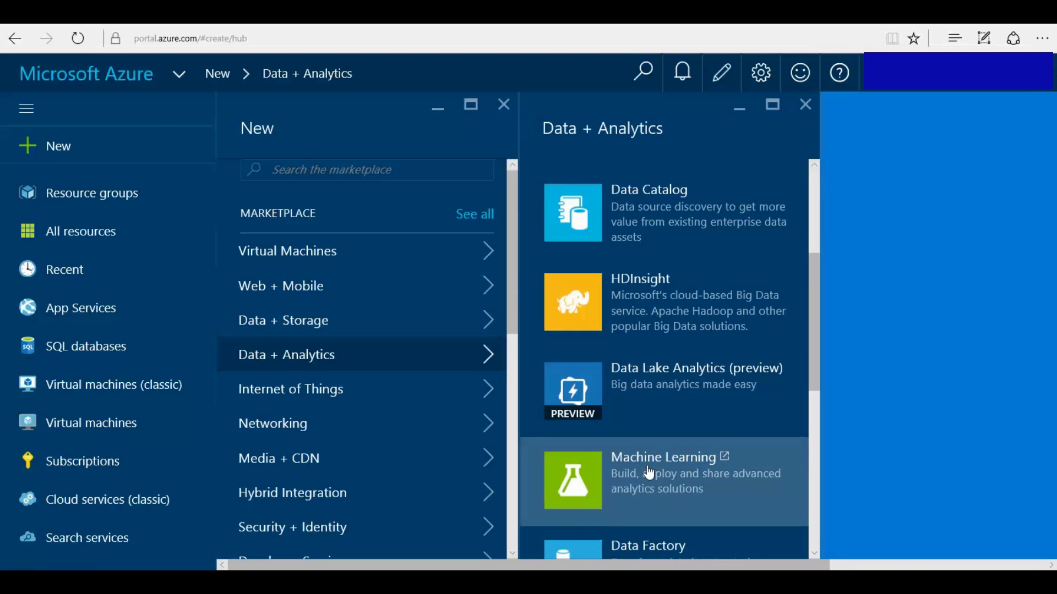
left_click(646, 471)
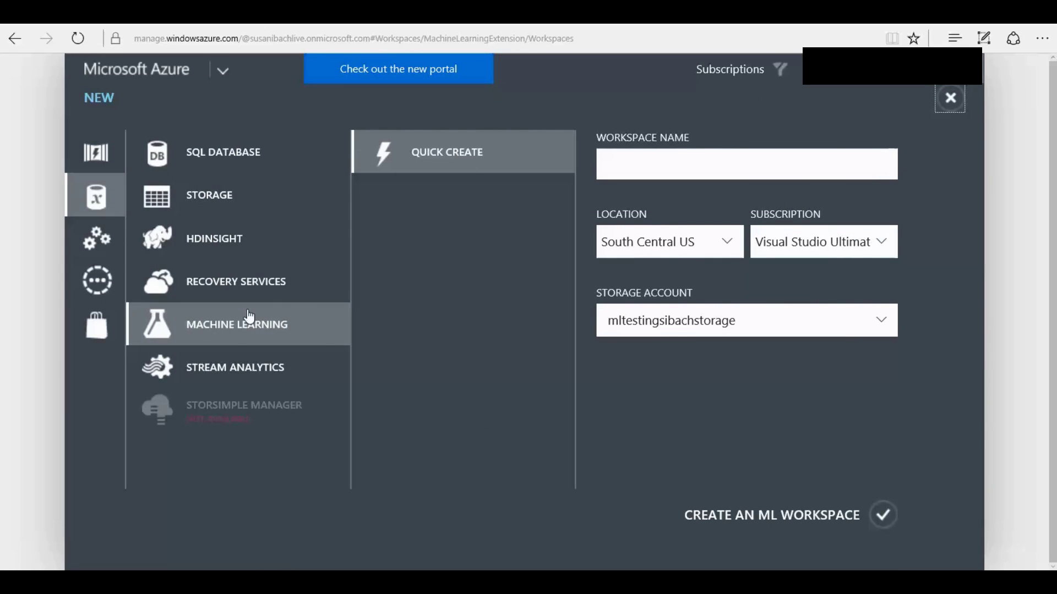
Name the workspace springmachinelearning and choose South Central US as its location.
left_click(609, 165)
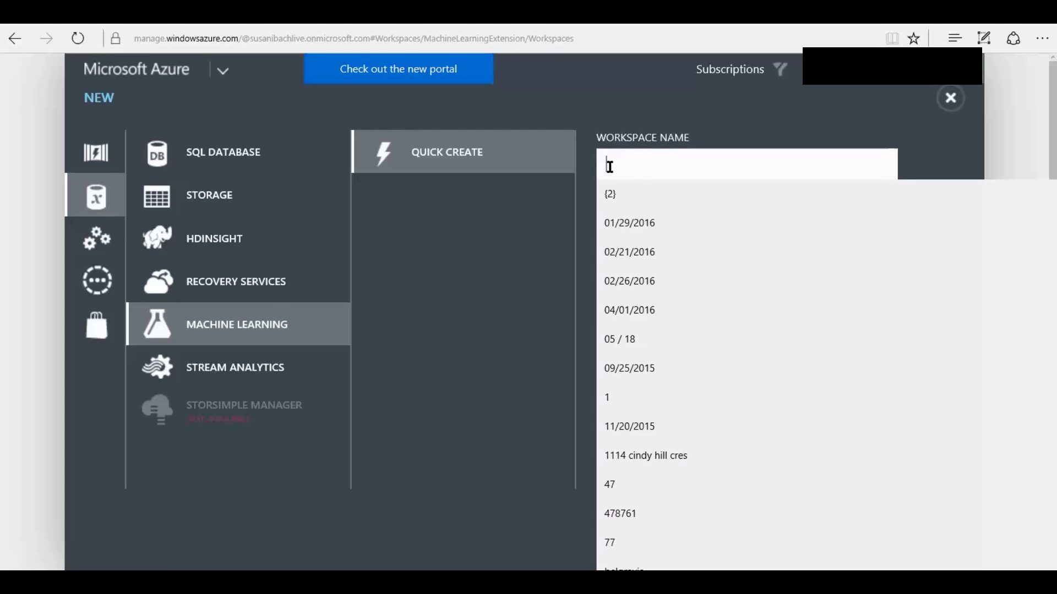
type("springmachi")
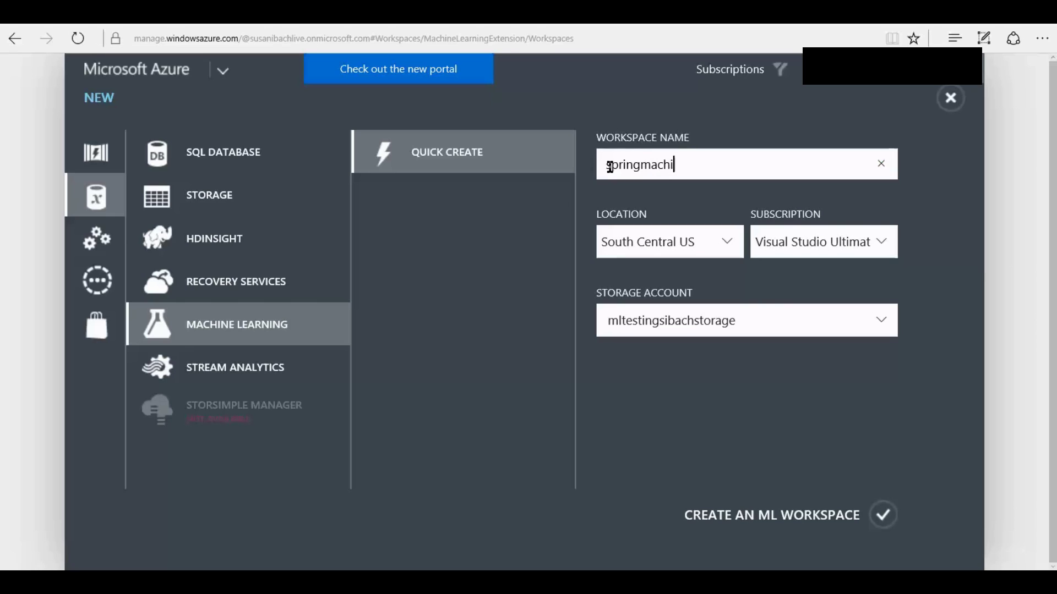
type("nelearningworkspace")
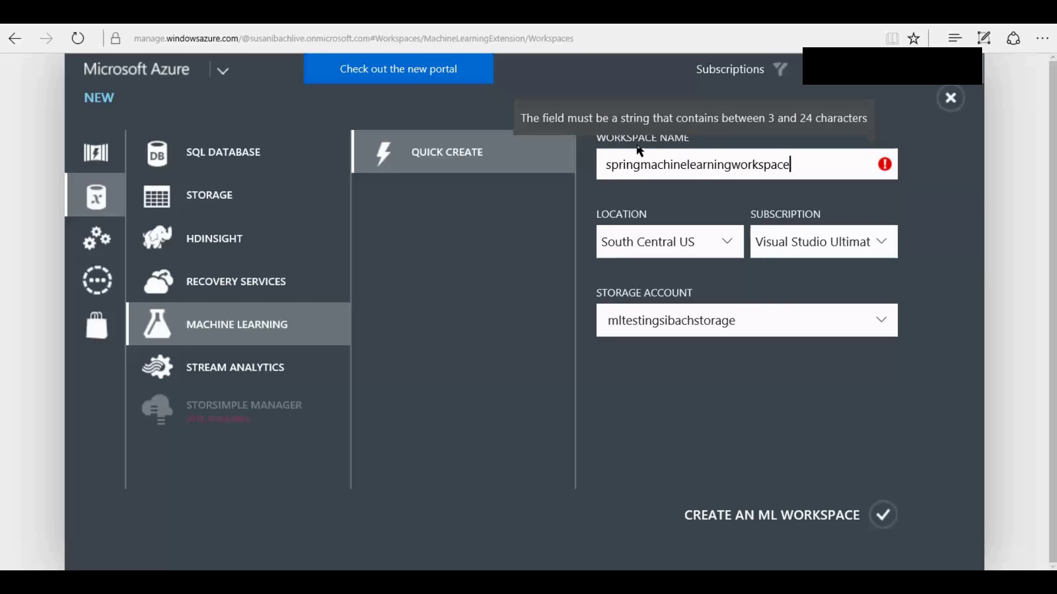
key("BackSpace")
key("BackSpace")
key("BackSpace")
key("BackSpace")
key("BackSpace")
key("BackSpace")
key("BackSpace")
key("BackSpace")
key("BackSpace")
key("BackSpace")
type("g")
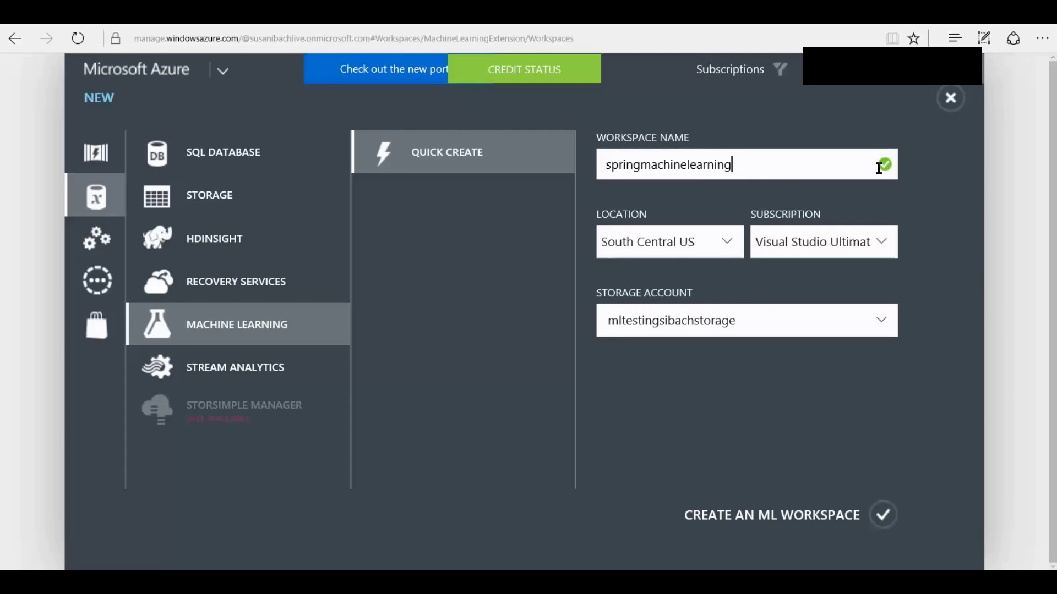
left_click(725, 242)
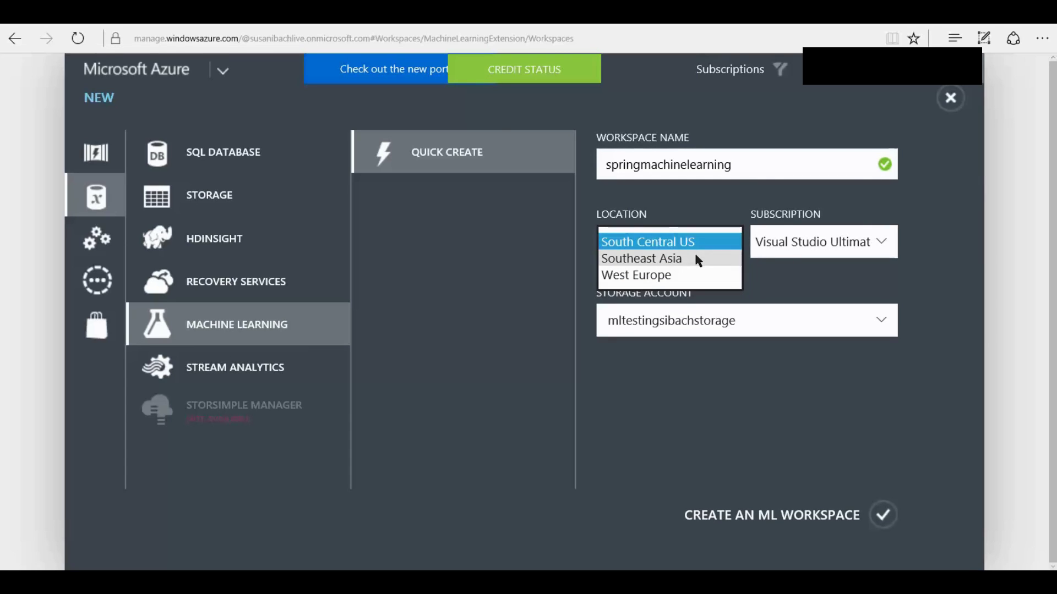
left_click(706, 247)
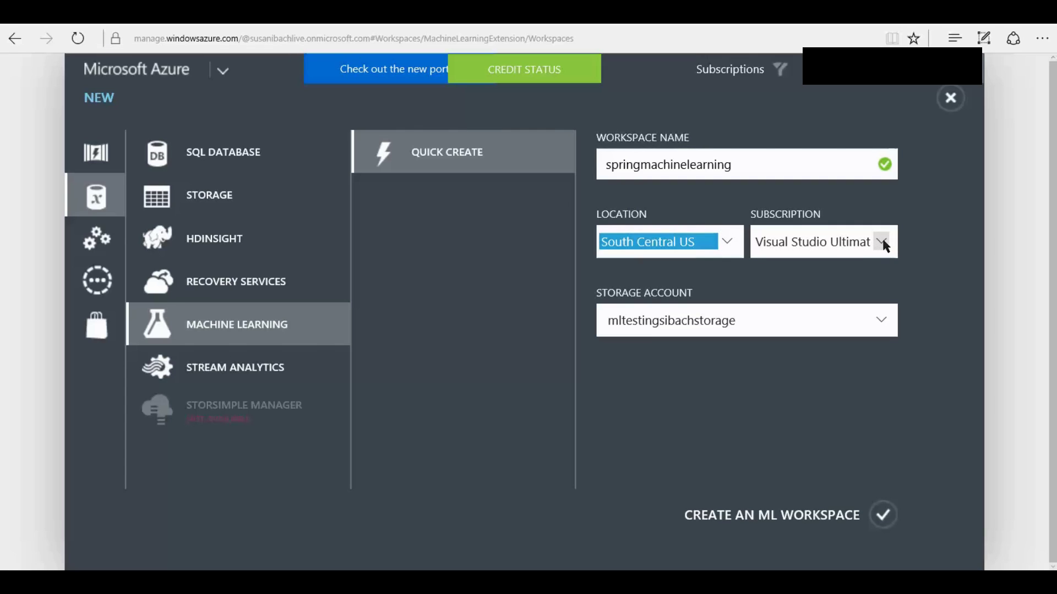
Choose a new storage account named with the owner's first name followed by "machlearnstorage", and create the ML workspace.
left_click(760, 319)
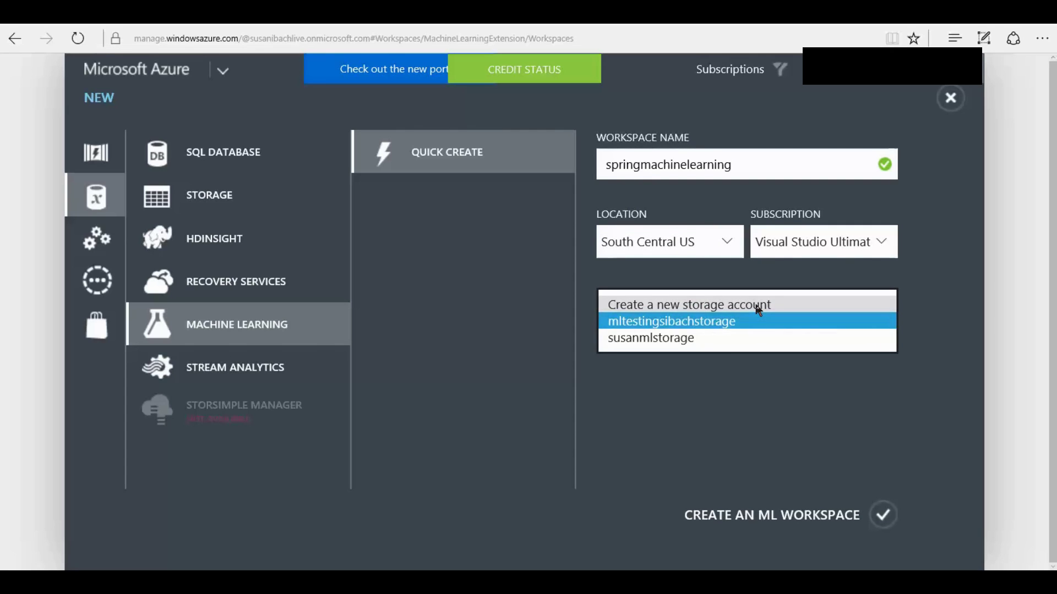
left_click(758, 307)
left_click(706, 398)
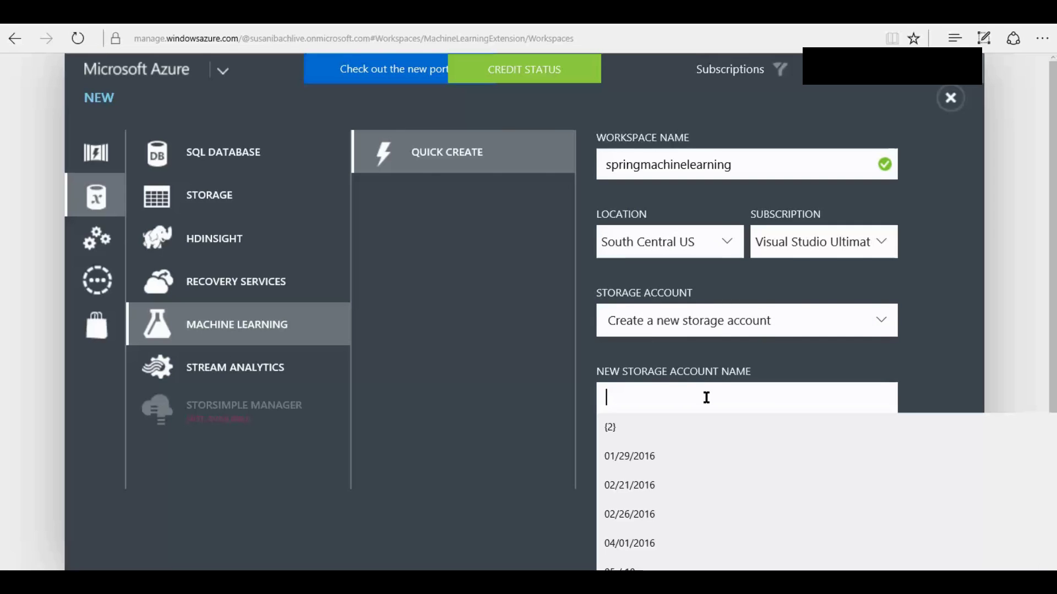
type("susan")
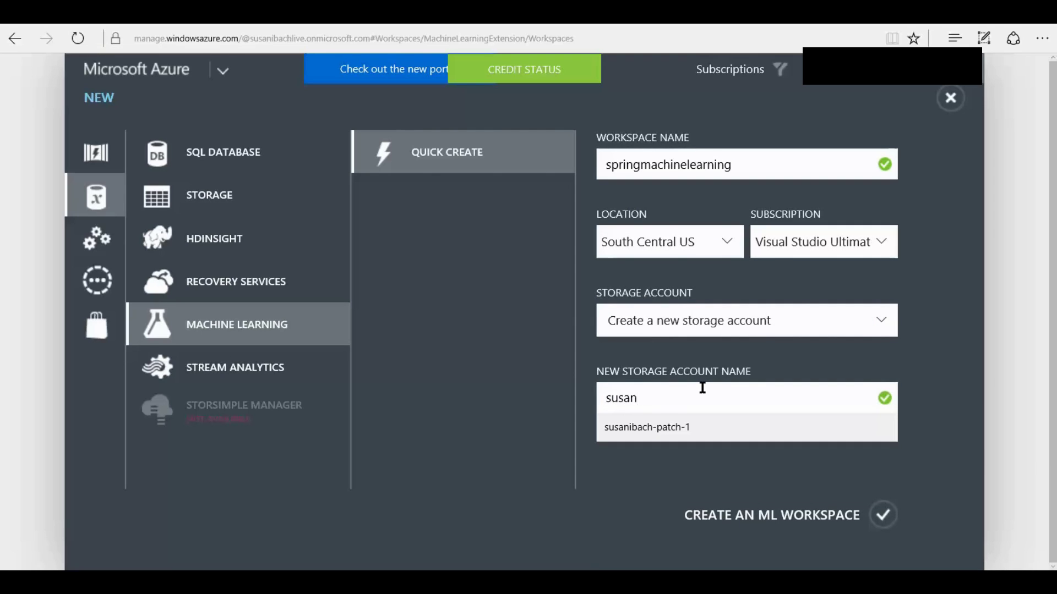
type("machlearnstorage")
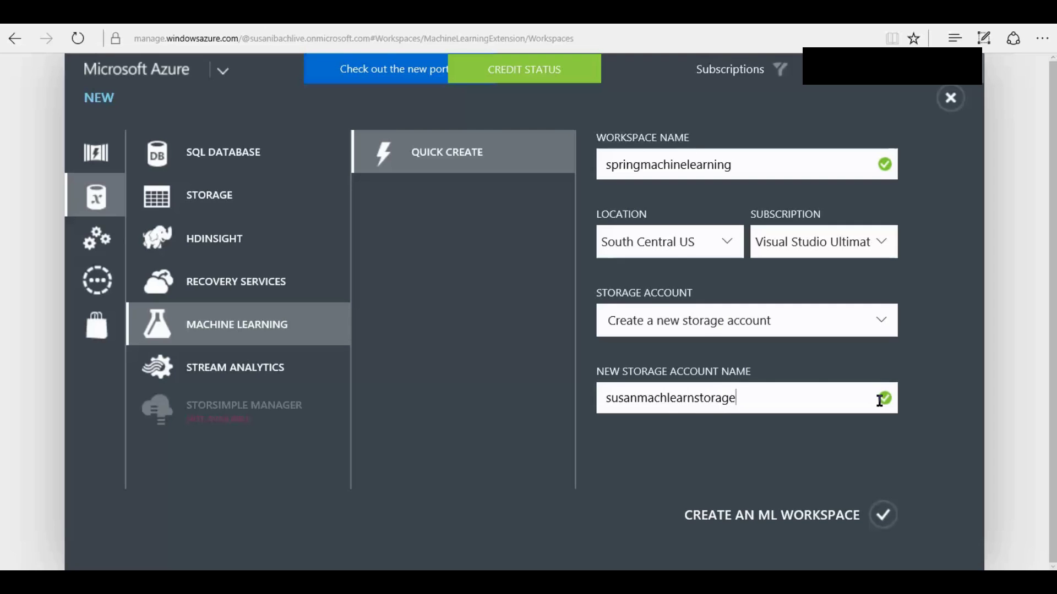
left_click(883, 517)
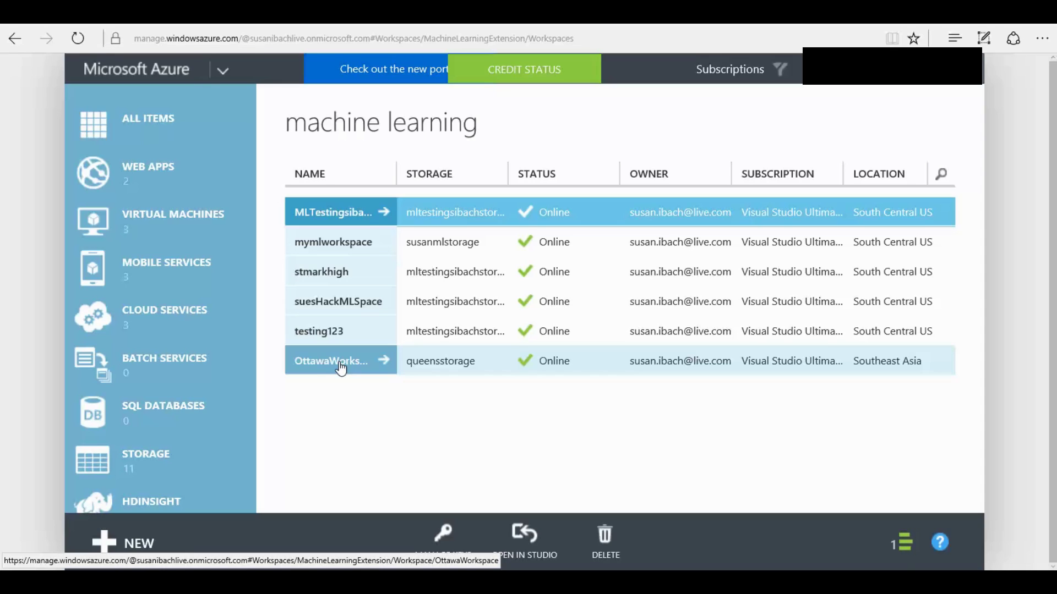
Open the OttawaWorkspace machine learning workspace and follow its quick-start link to sign in to ML Studio.
left_click(327, 366)
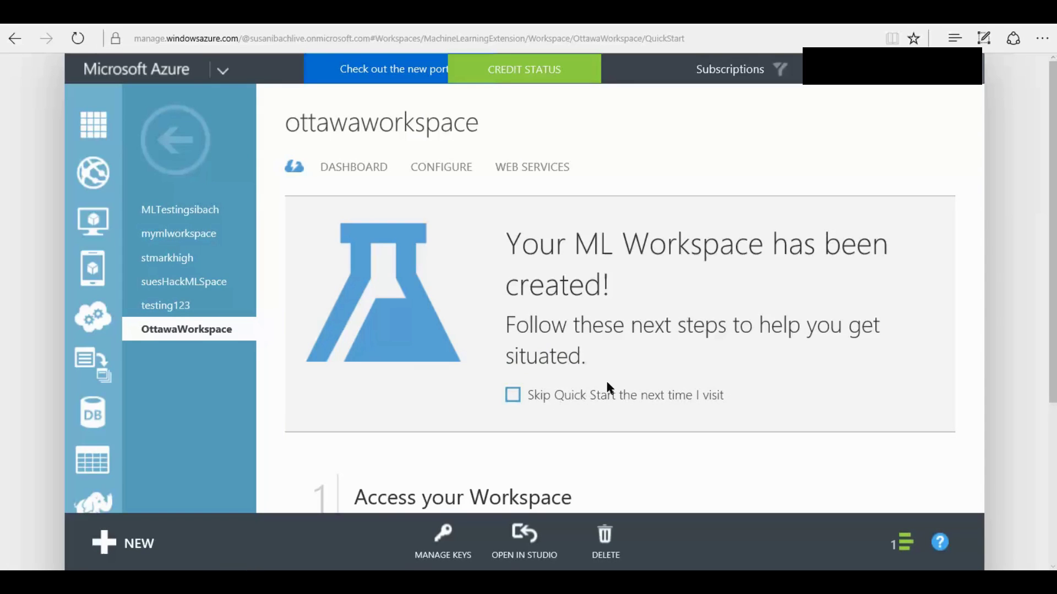
scroll(610, 387, "down", 4)
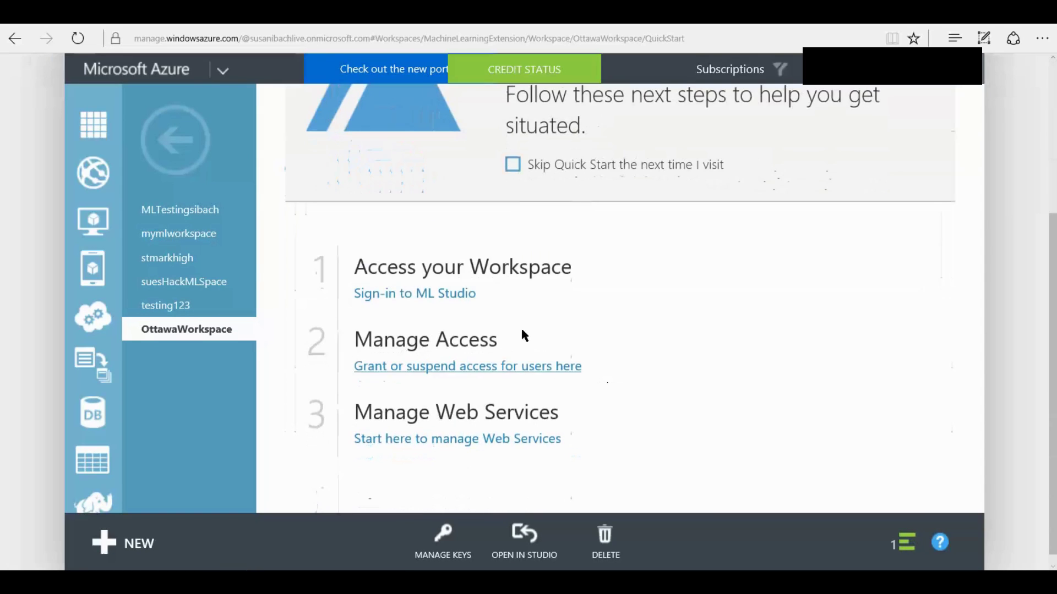
left_click(424, 299)
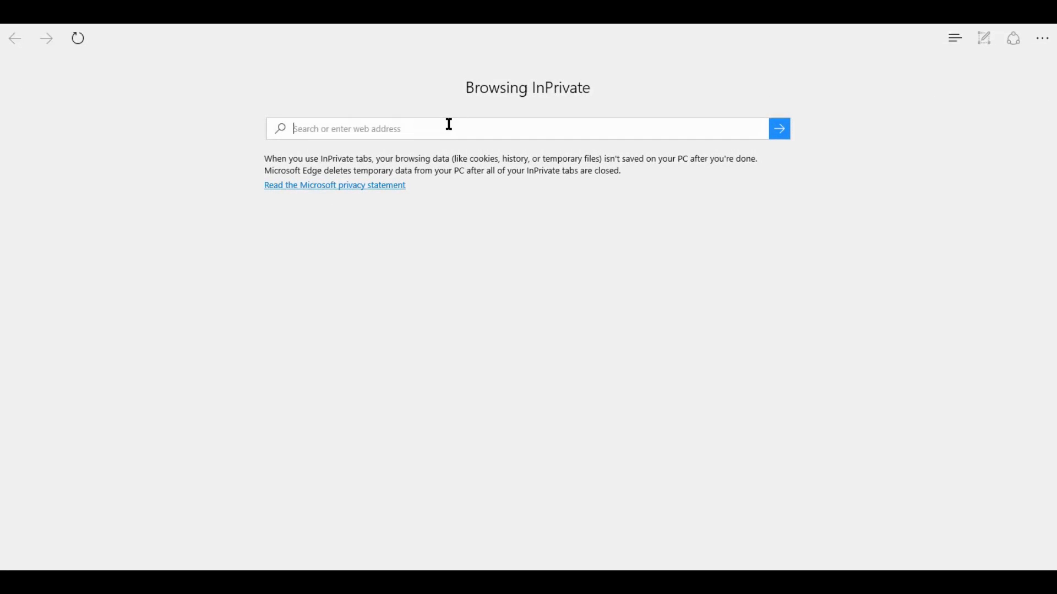
Search the web for "azure machine learning studio" in the InPrivate window and open the studio.azureml.net site.
type("azure machine learning studio")
key("Return")
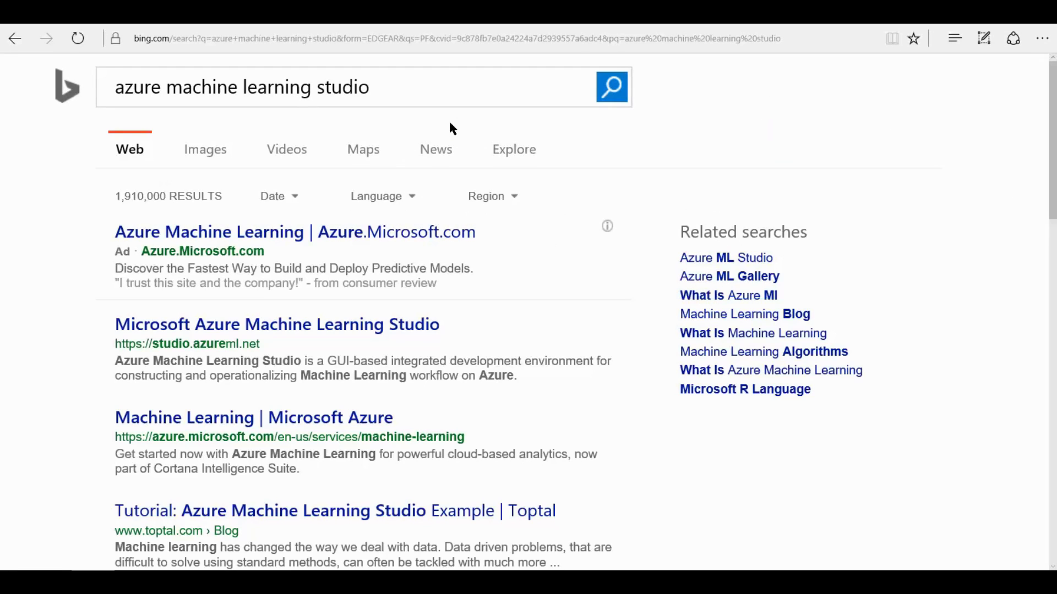
left_click(217, 328)
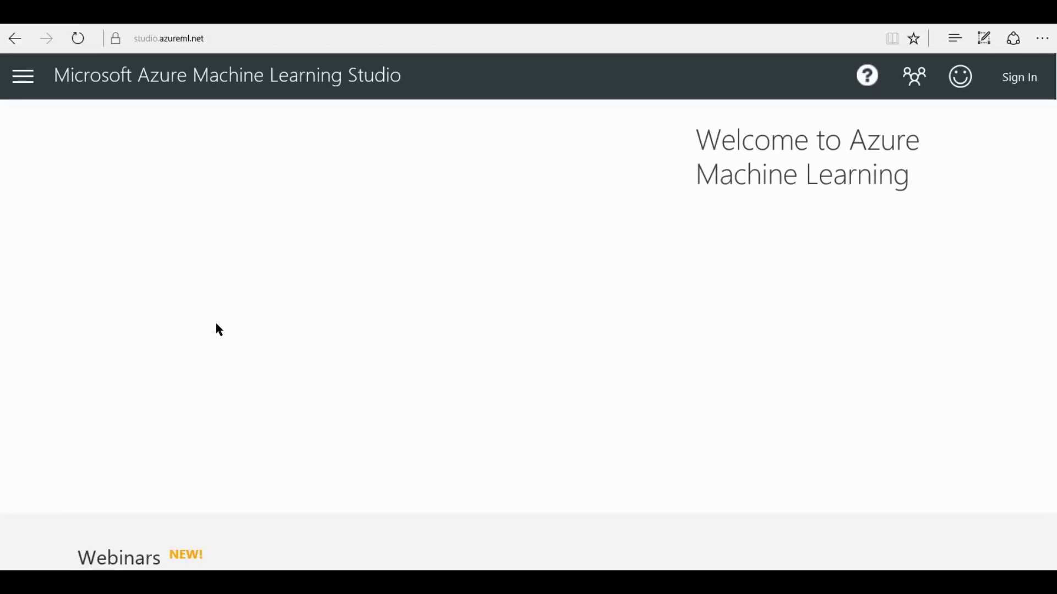